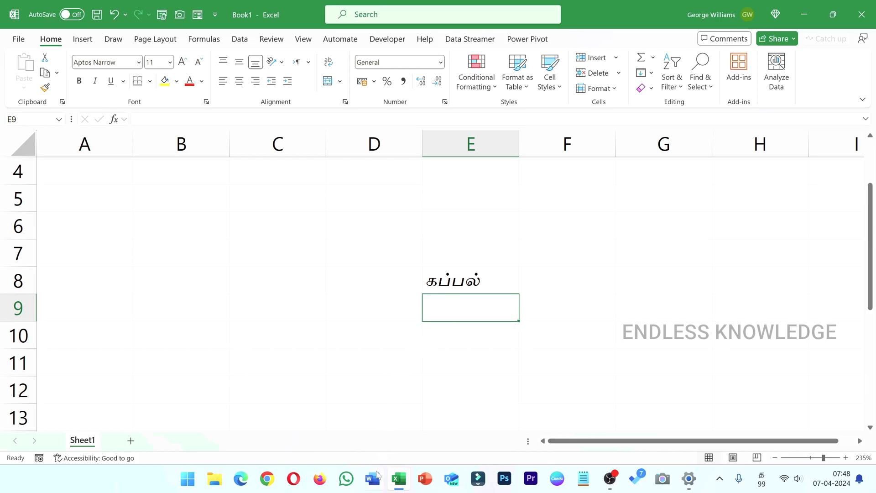
- Launch Word from the taskbar and wait for its start screen
left_click(377, 475)
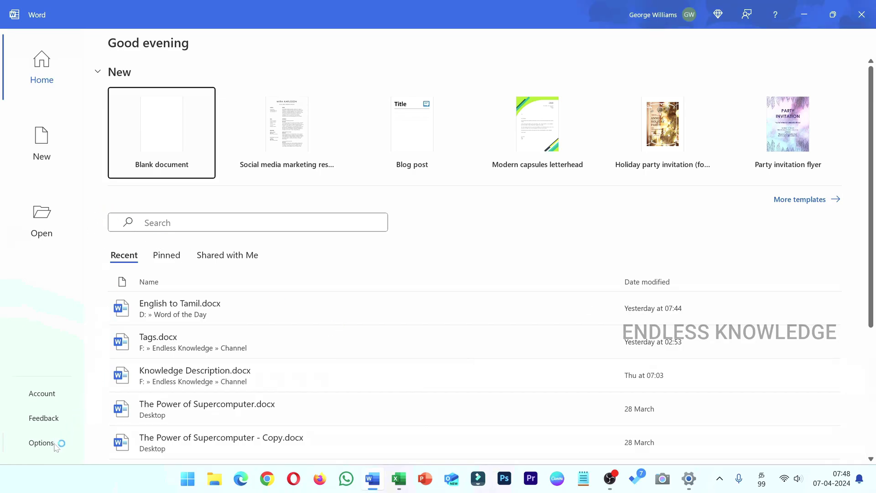
- Create a blank document and list Office display languages to install via File > Options > Language
left_click(170, 120)
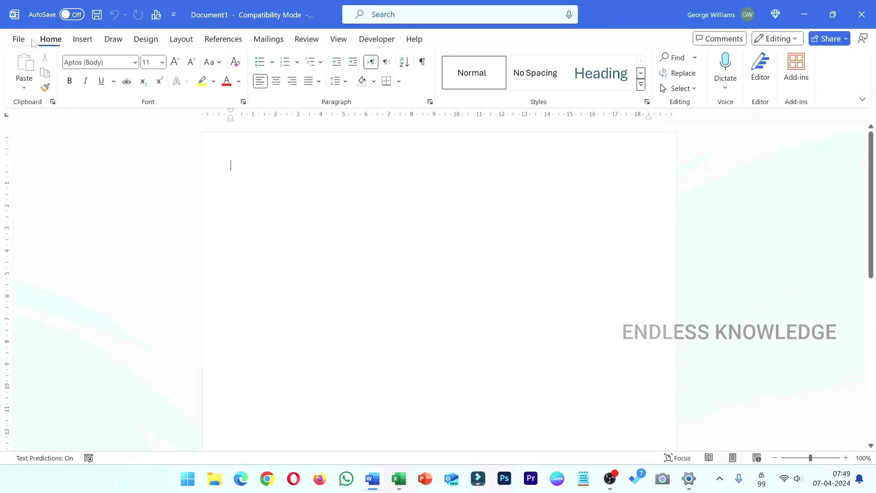
left_click(32, 41)
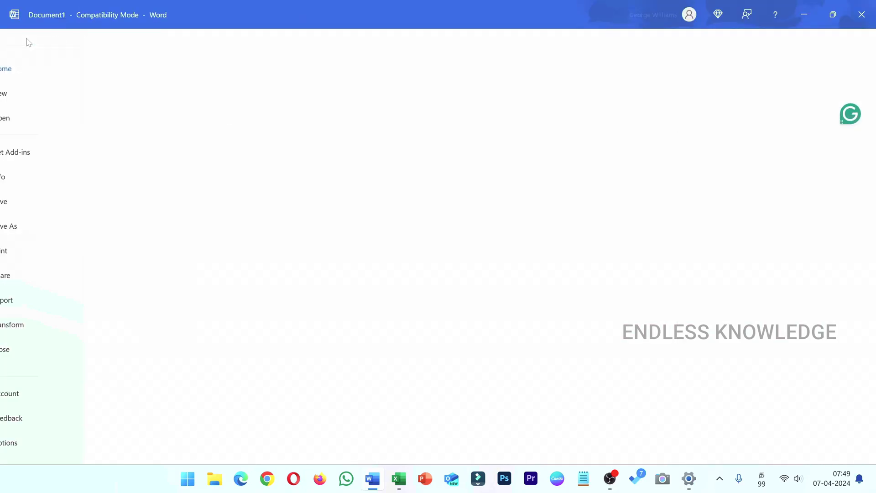
left_click(62, 444)
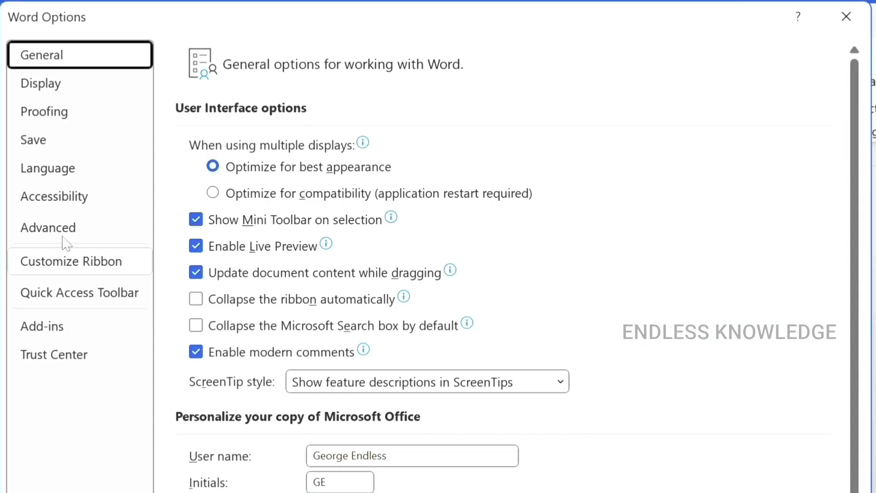
left_click(86, 172)
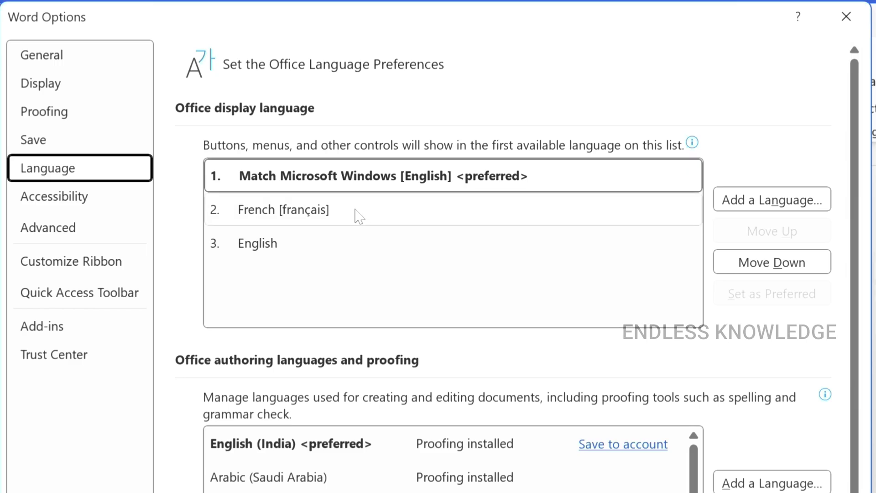
left_click(735, 211)
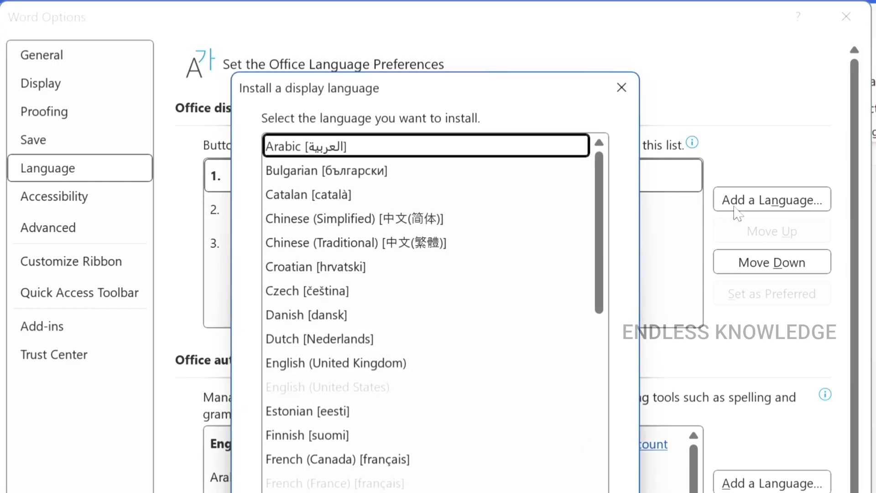
- Install Russian [русский] as the Office display language and confirm its download
scroll(492, 276, "down", 8)
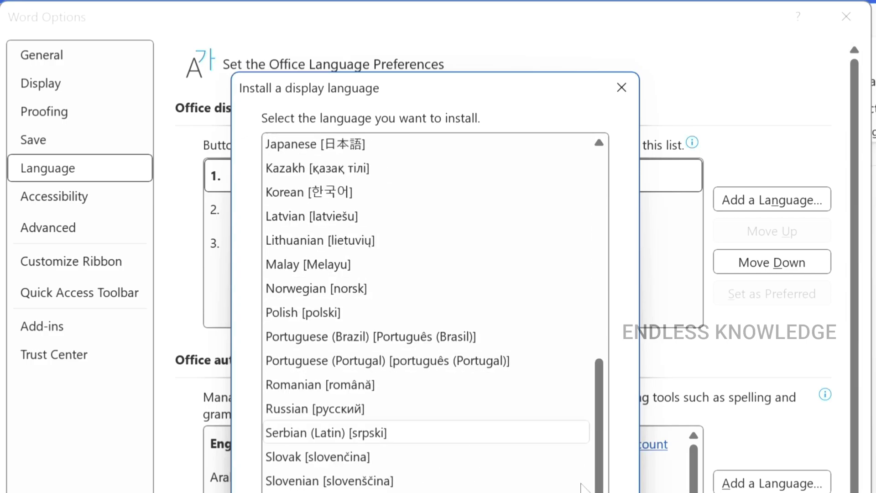
key("Escape")
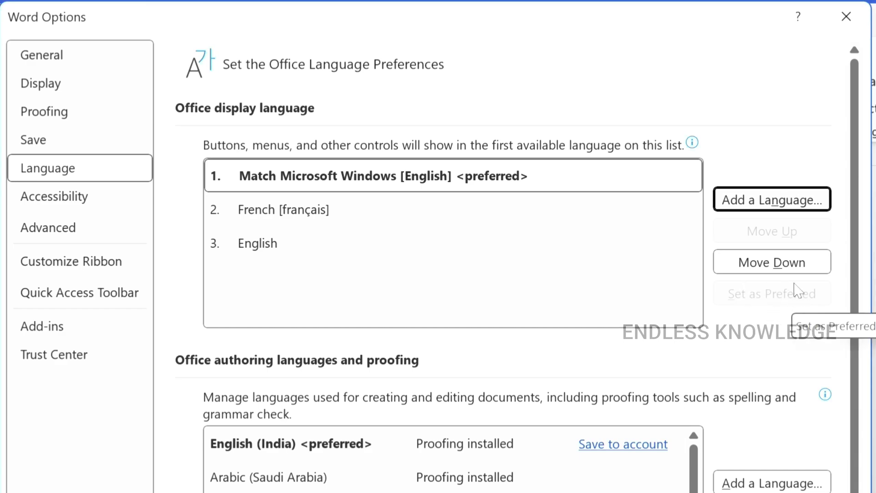
left_click(763, 203)
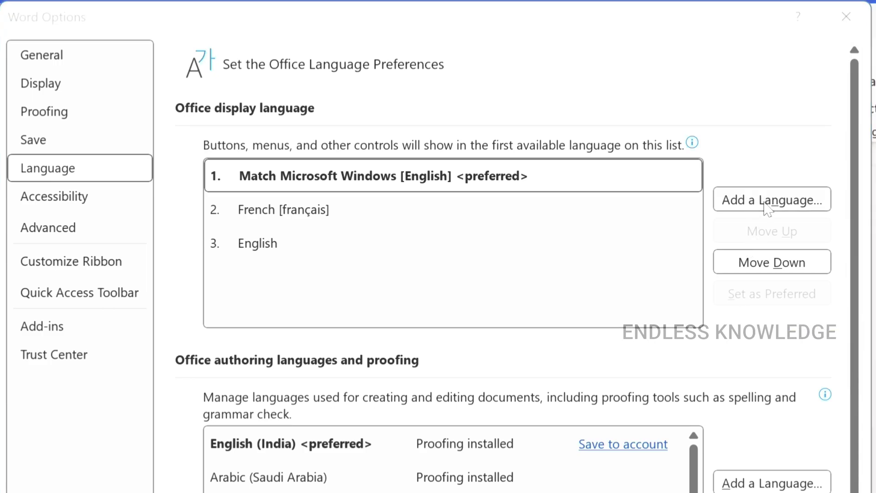
scroll(274, 293, "down", 7)
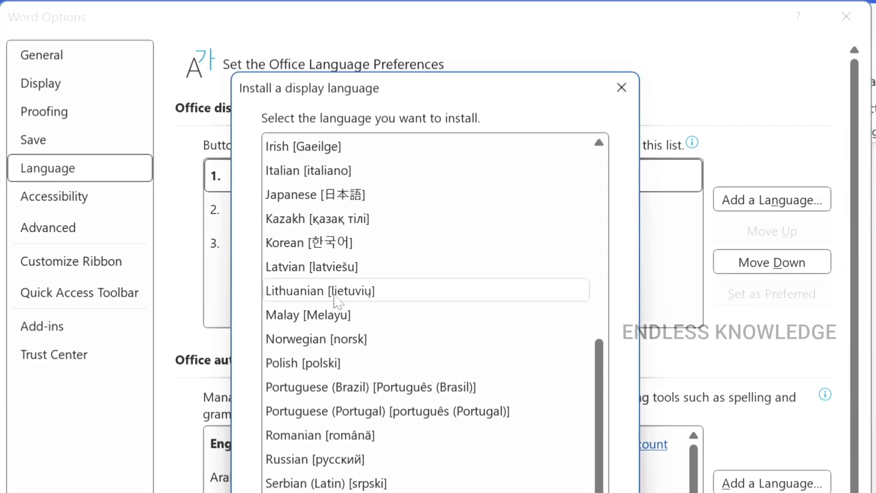
left_click(325, 460)
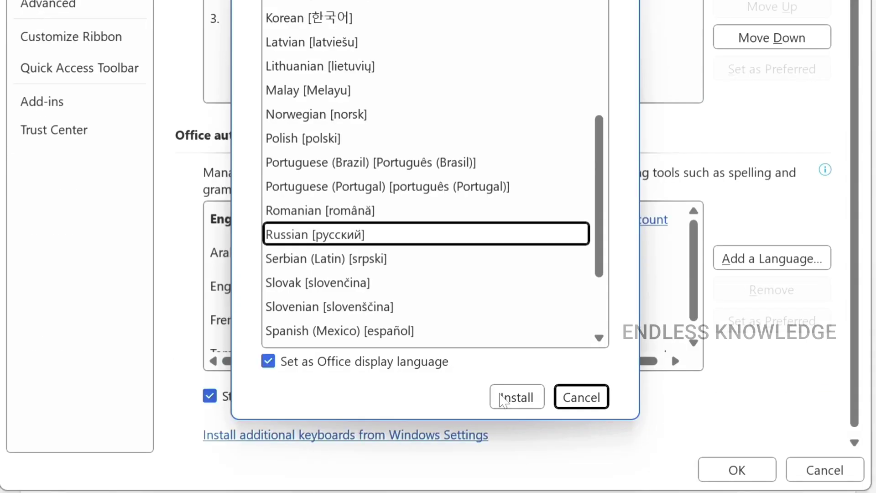
left_click(504, 398)
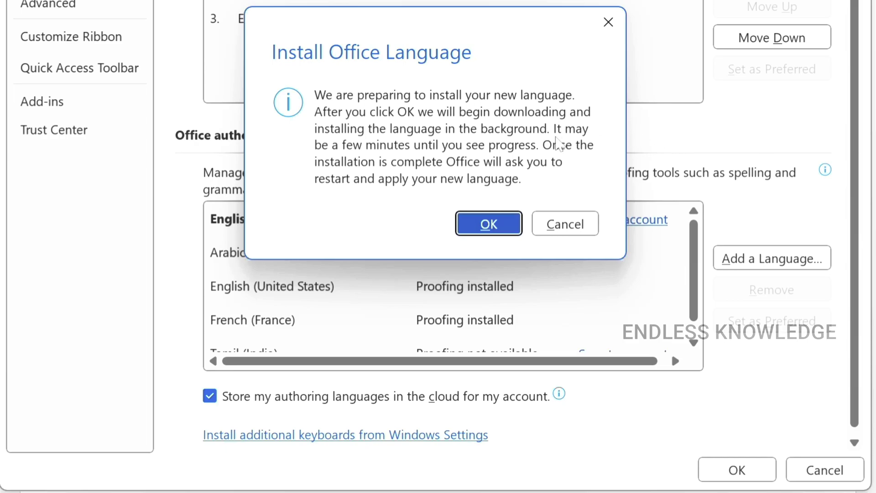
left_click(489, 224)
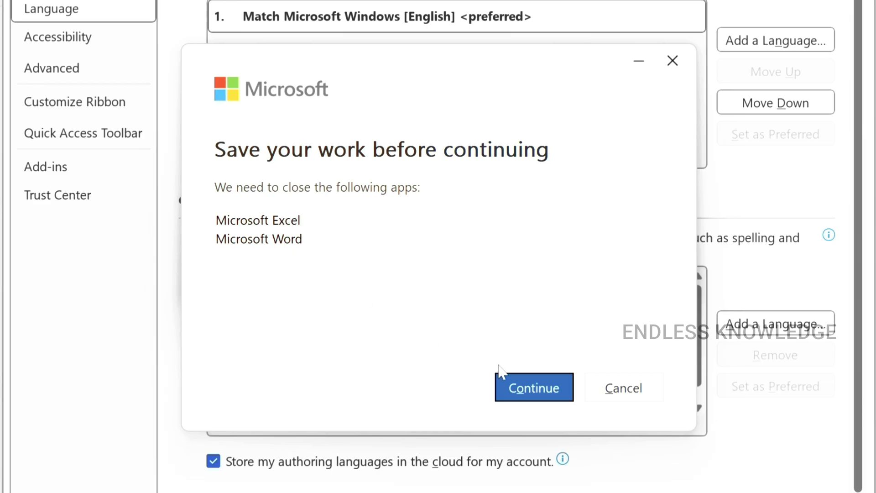
- Let Office close Excel and Word to apply Russian, then check Excel's Russian Insert tab
left_click(522, 386)
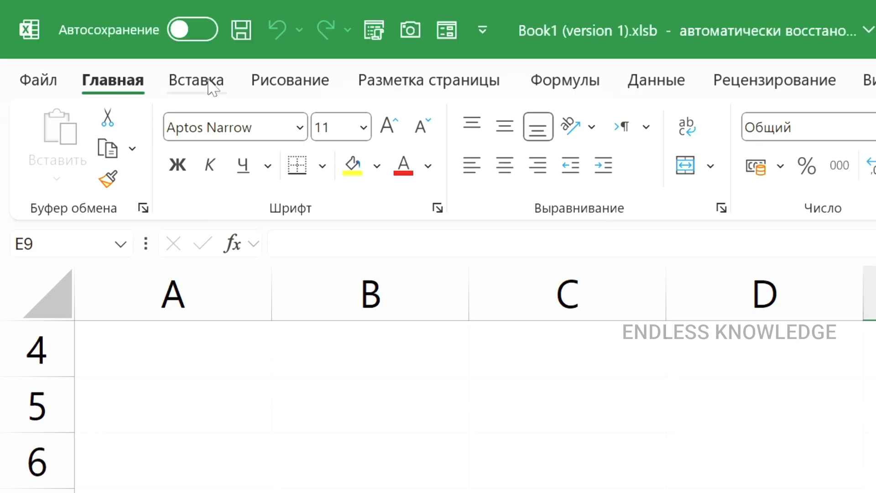
left_click(208, 85)
- In Excel's Параметры > Язык, set английский [English] as the primary display language and confirm
left_click(101, 84)
left_click(37, 81)
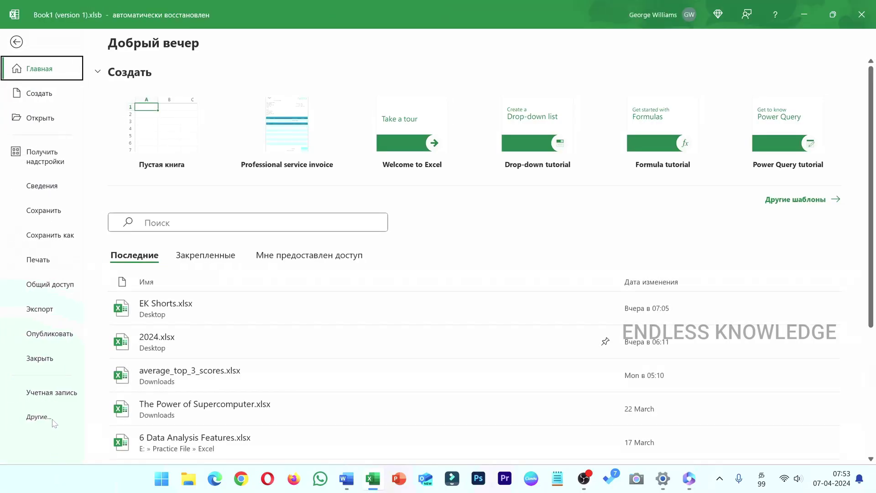
left_click(54, 423)
left_click(106, 441)
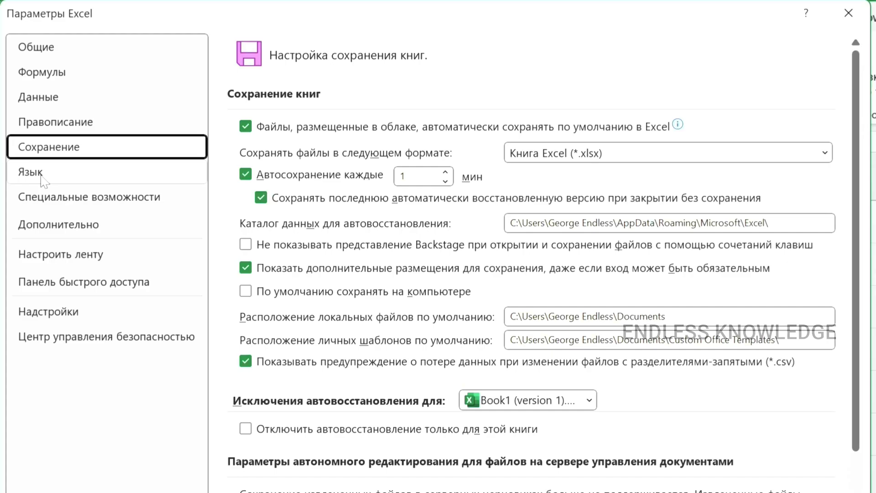
left_click(184, 140)
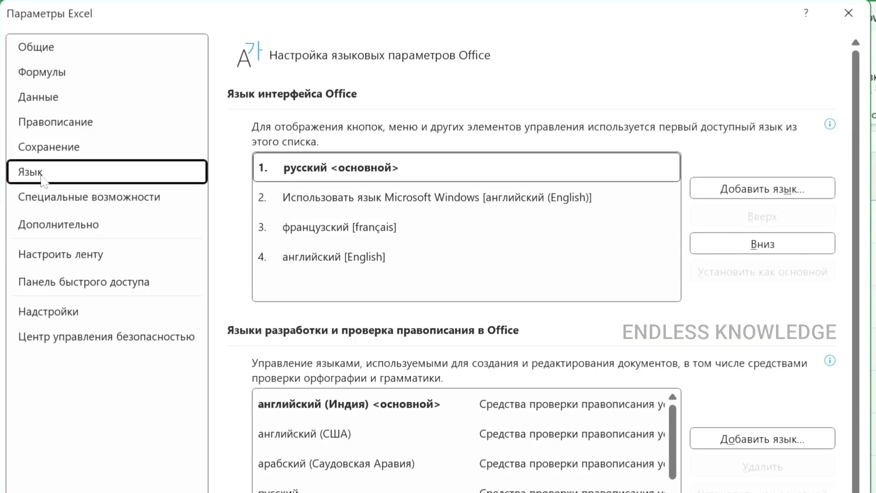
left_click(442, 264)
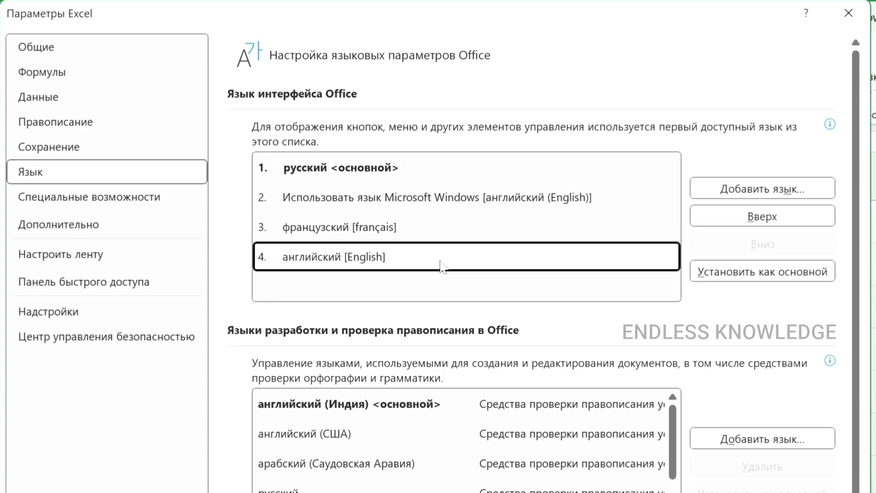
left_click(756, 279)
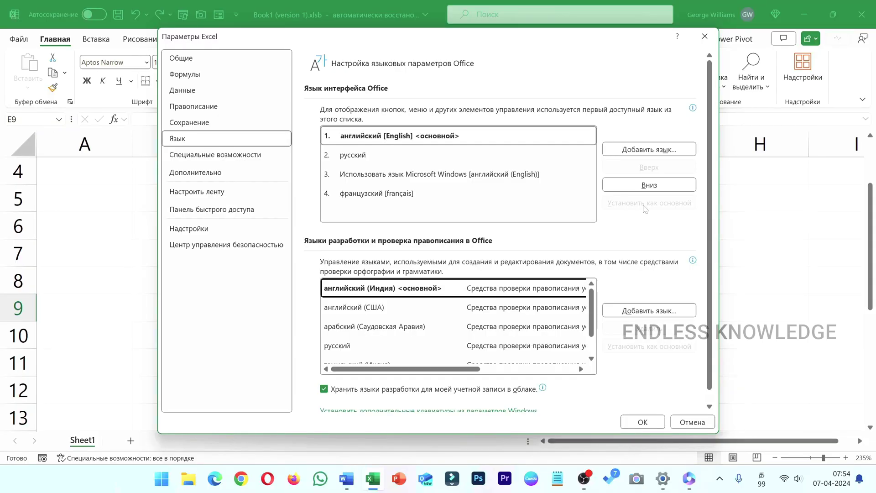
left_click(643, 420)
left_click(537, 266)
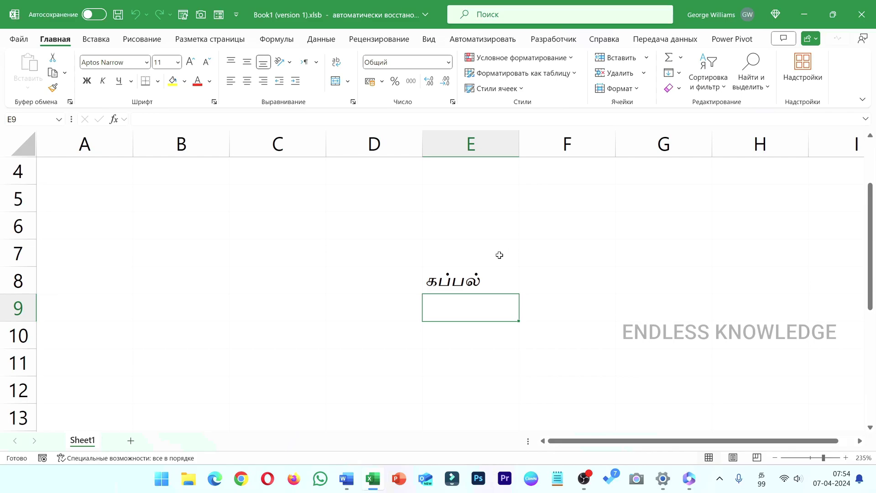
- Close Excel without saving, dismiss the Office updates notice, and close Word
left_click(872, 2)
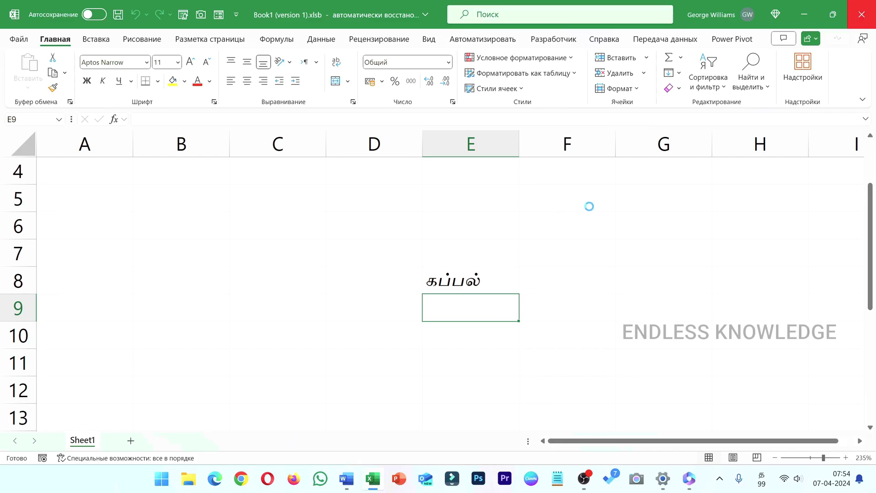
left_click(486, 320)
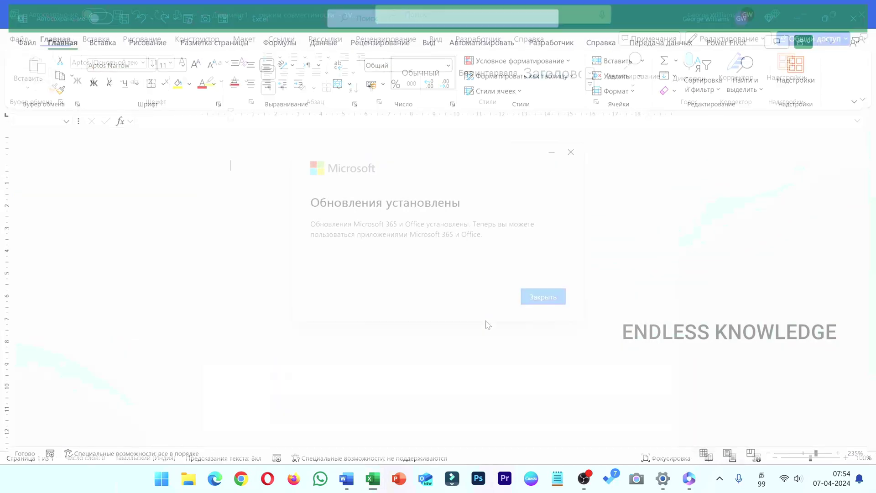
left_click(558, 297)
left_click(861, 15)
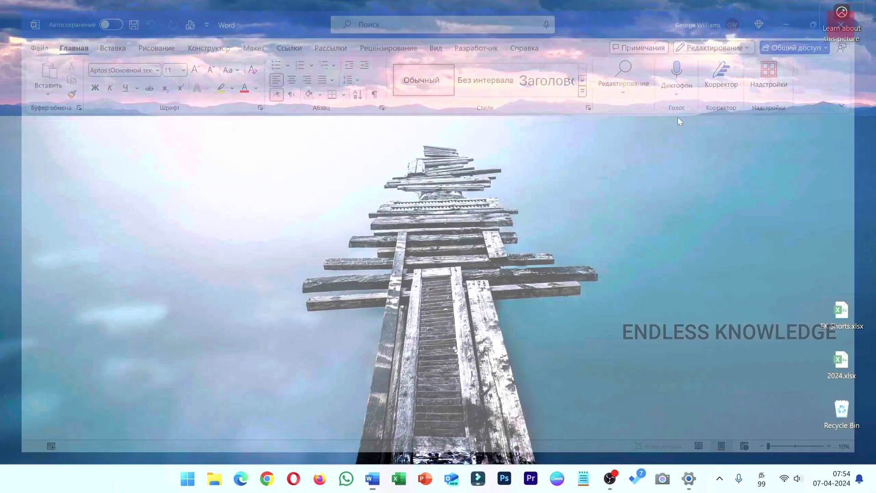
- Relaunch Word with a blank document and view the File > Options > Language page
left_click(381, 477)
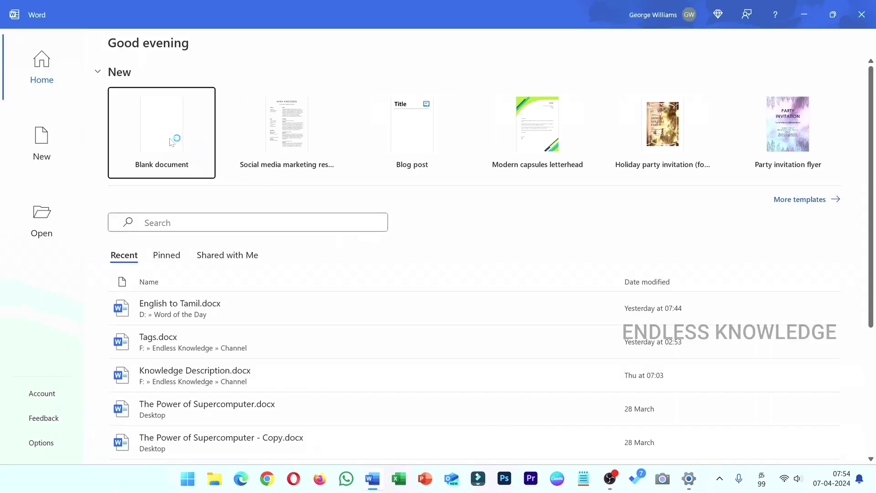
left_click(175, 141)
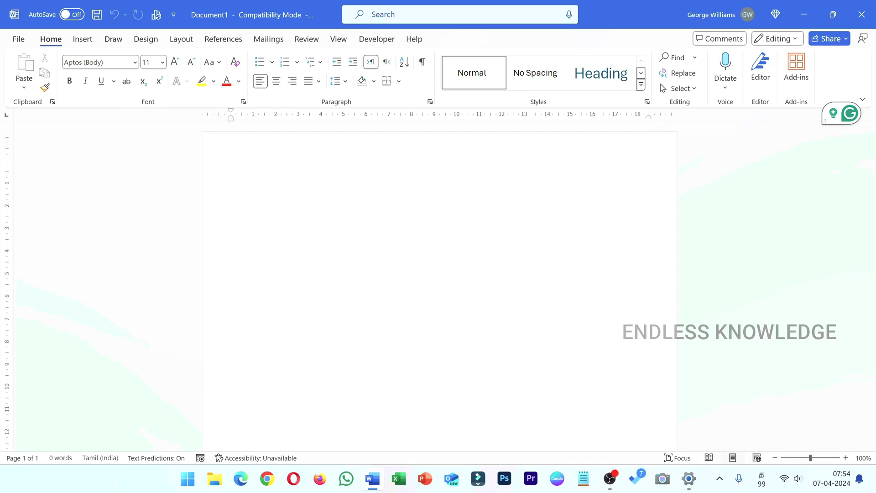
left_click(18, 40)
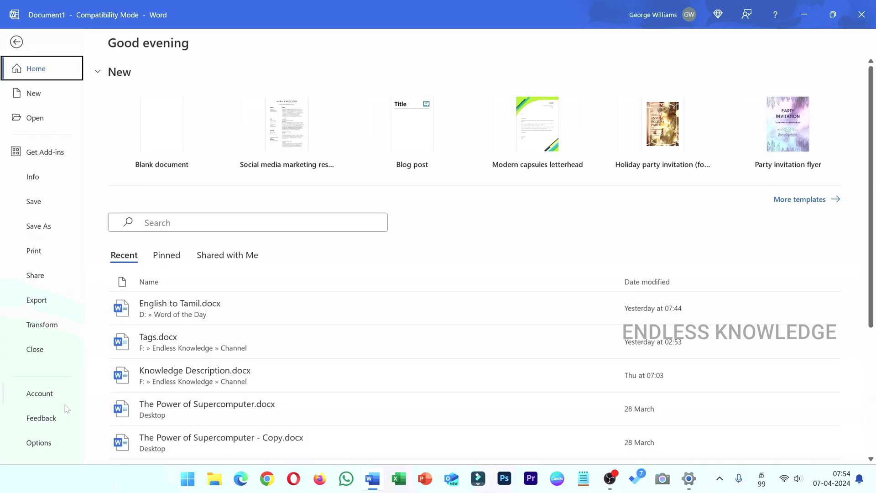
left_click(57, 449)
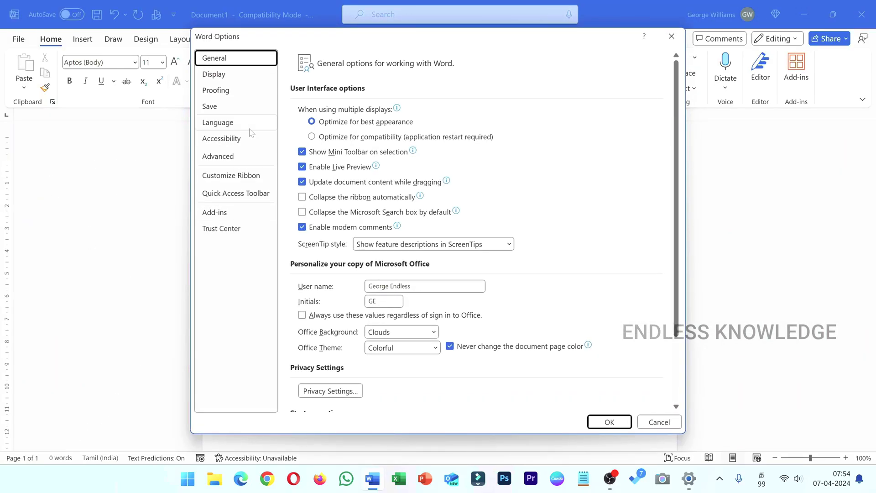
left_click(250, 125)
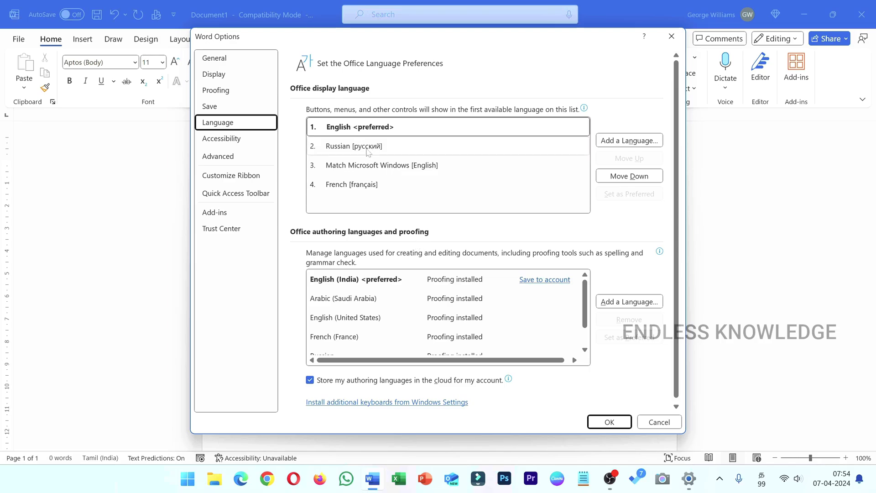
scroll(400, 296, "down", 2)
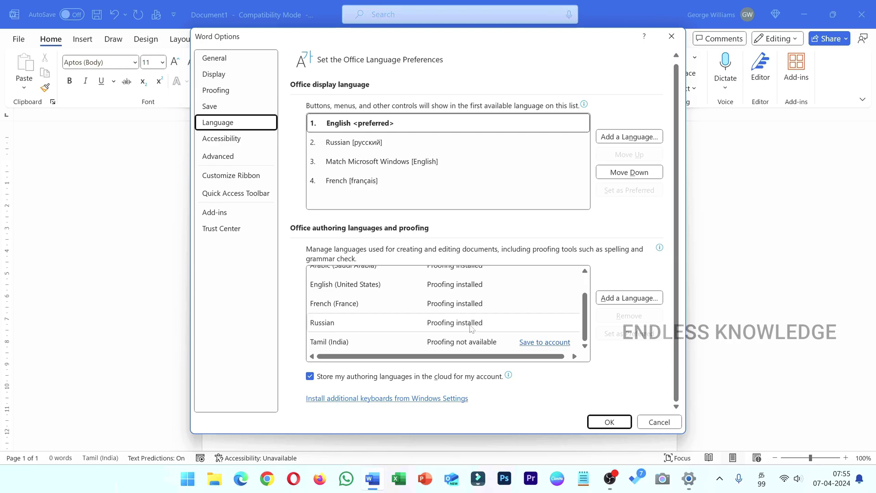
- Select Danish in the Add an authoring language list
left_click(629, 304)
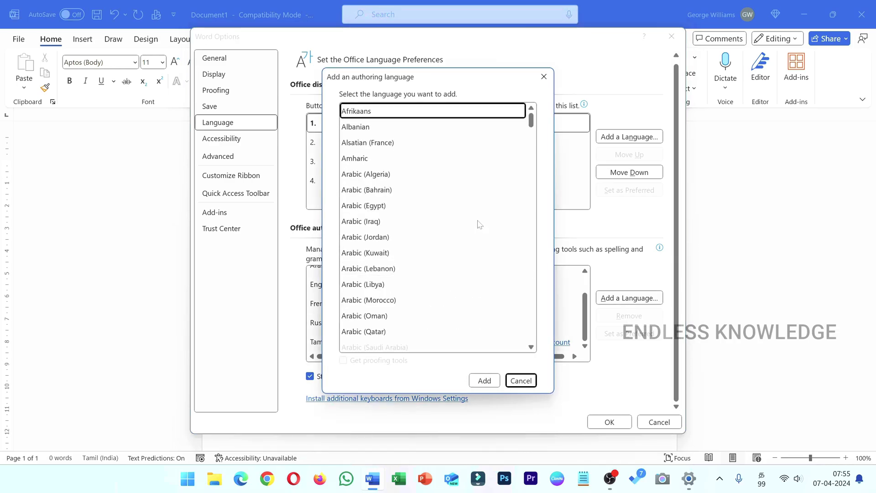
scroll(434, 192, "down", 4)
scroll(433, 203, "down", 5)
scroll(434, 207, "down", 3)
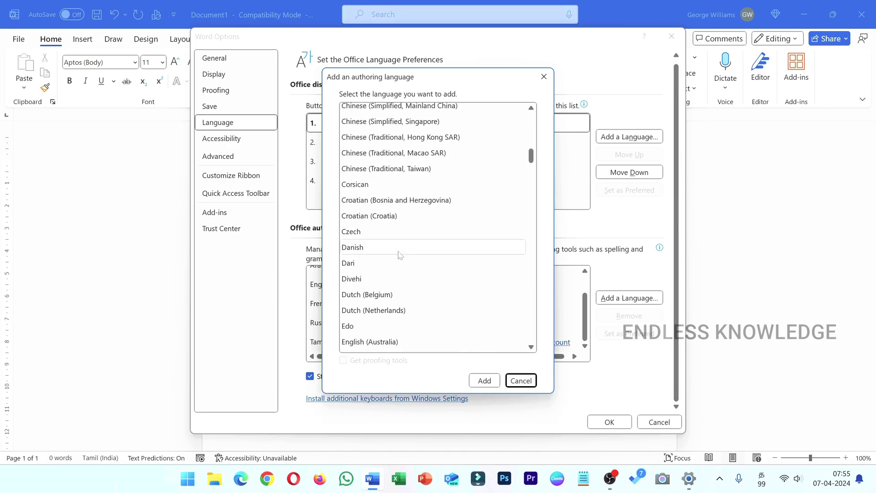
left_click(400, 254)
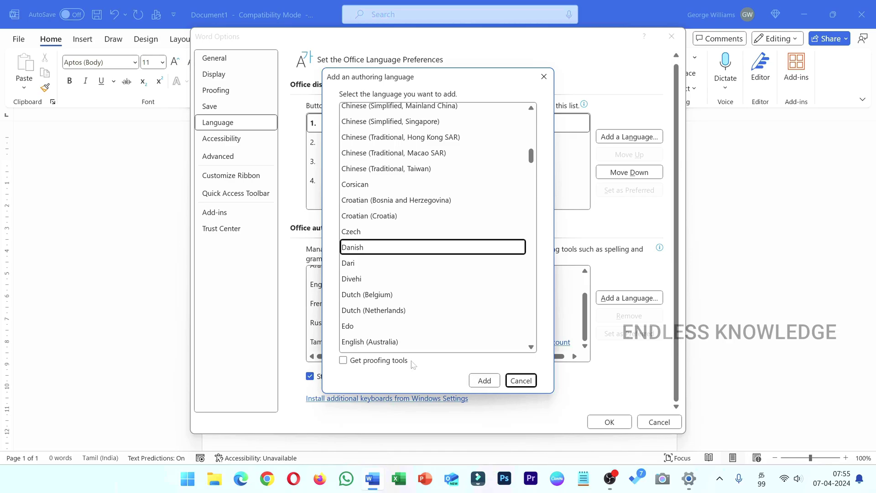
- Request proofing tools for Danish and add it as an authoring language
left_click_drag(469, 77, 615, 70)
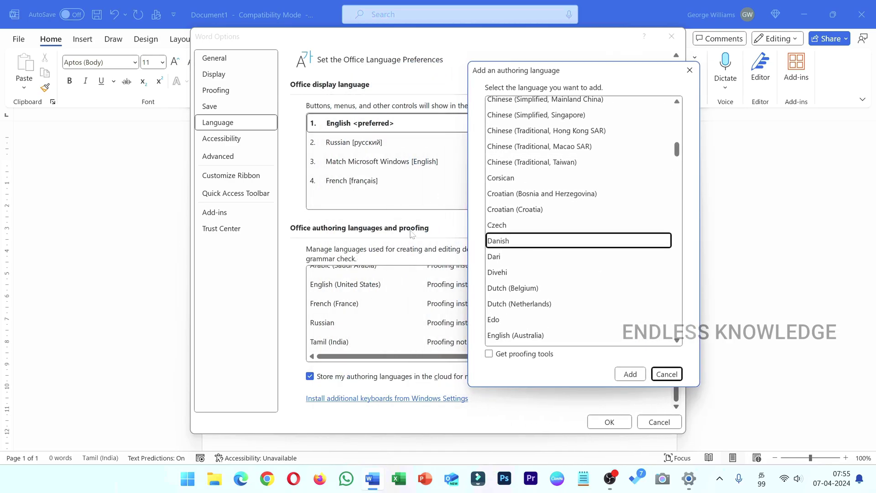
left_click_drag(623, 79, 503, 78)
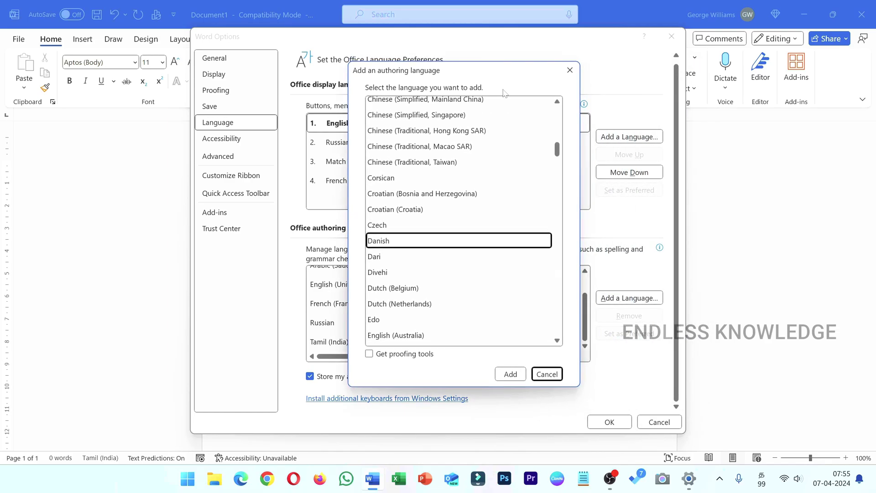
left_click(387, 359)
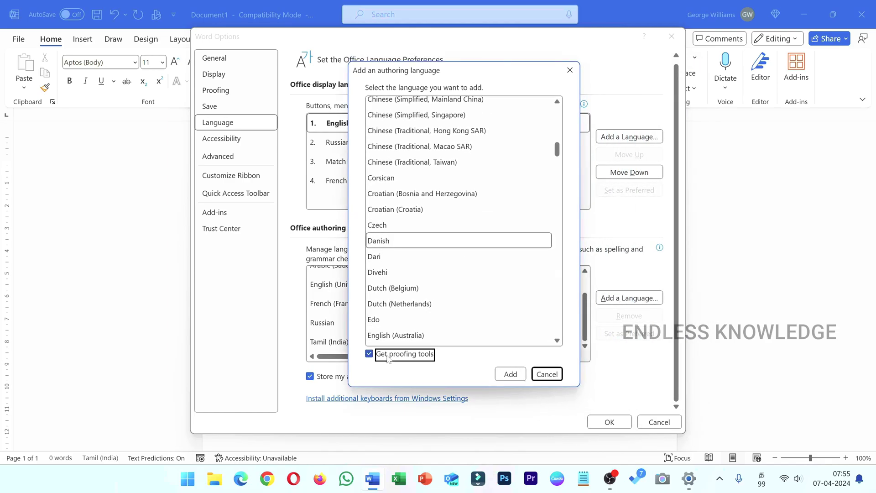
left_click_drag(467, 74, 661, 81)
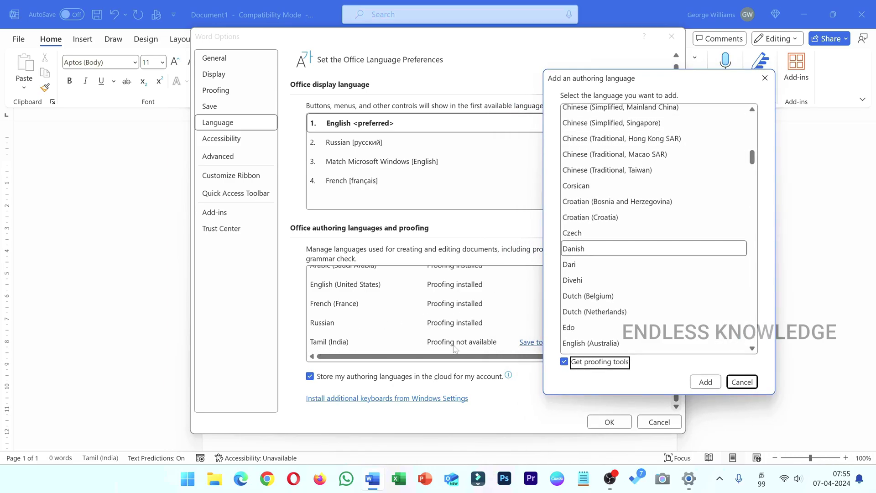
left_click_drag(648, 86, 435, 86)
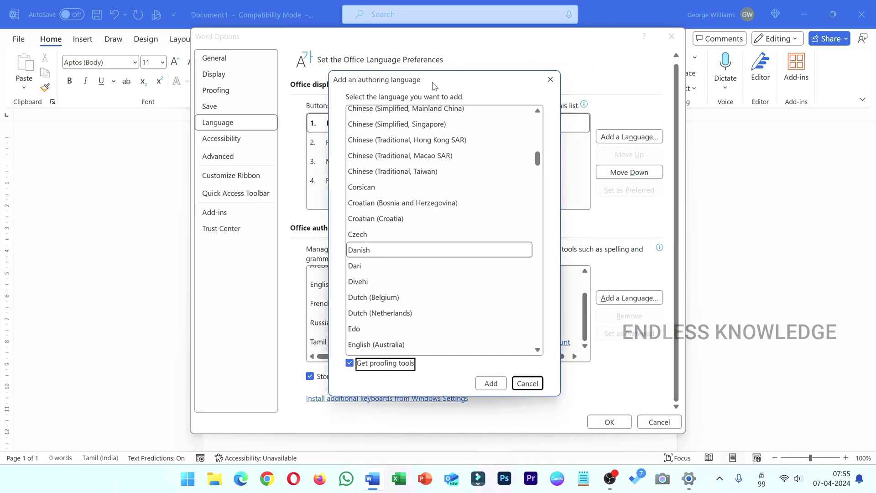
scroll(479, 300, "down", 2)
scroll(478, 300, "up", 2)
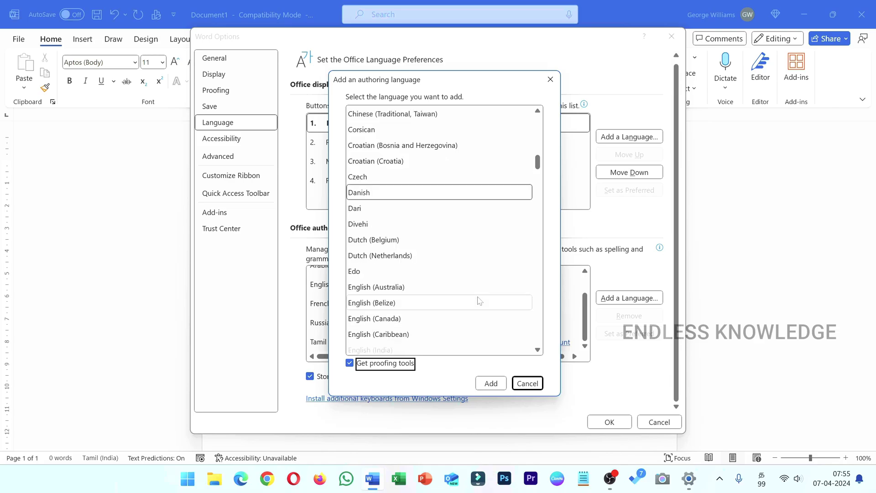
left_click(491, 384)
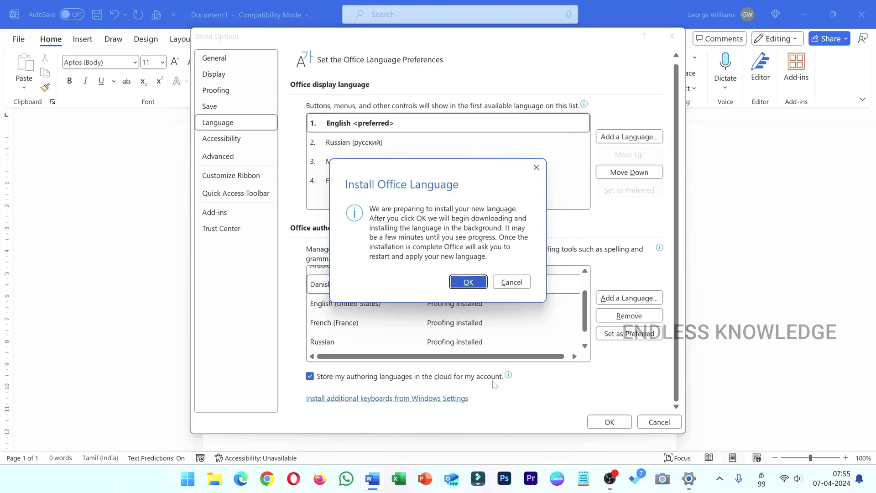
- Cancel the Install Office Language prompt and follow the Windows Settings link for additional keyboards
left_click(522, 284)
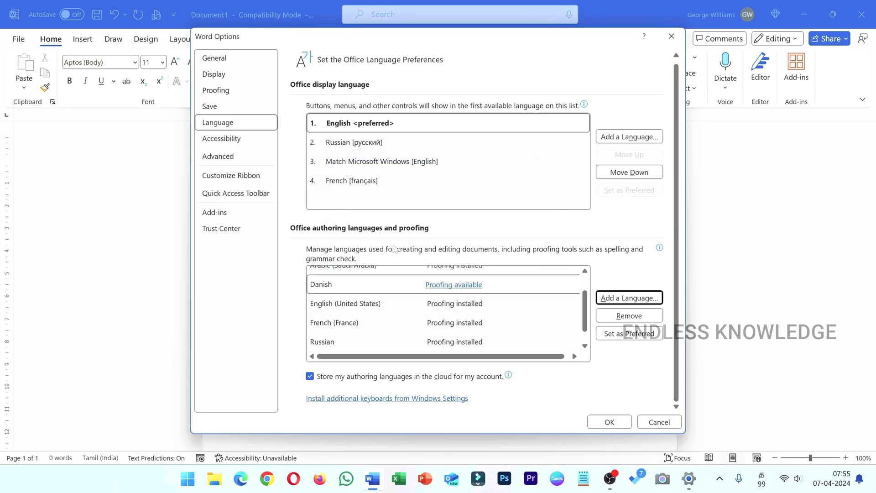
mouse_move(394, 248)
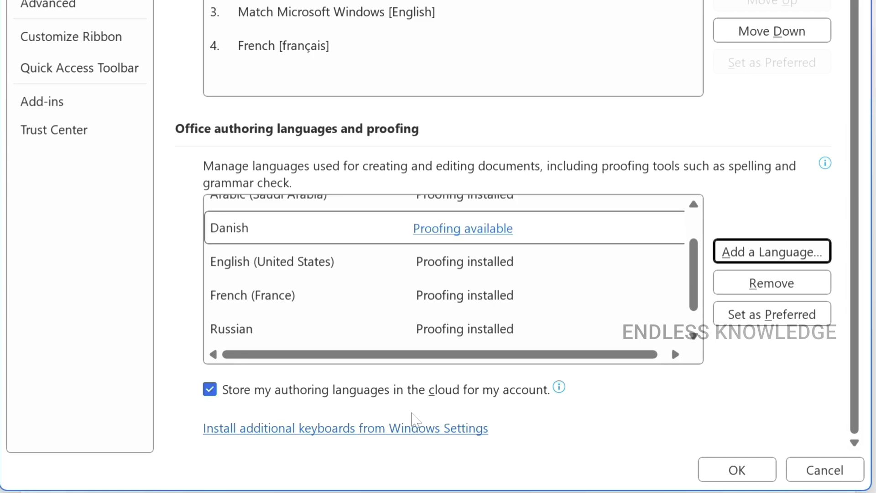
left_click(402, 426)
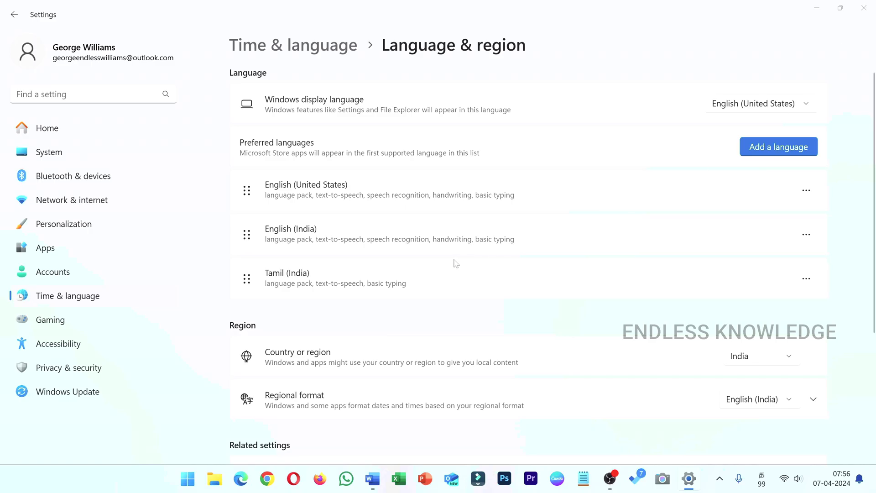
- Switch keyboard input from Tamil 99 to English (India) and get back to Language & region
key("super")
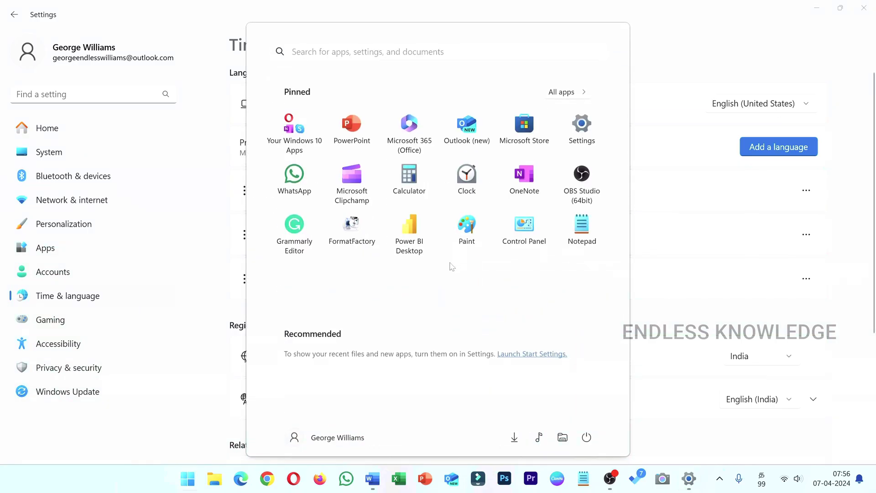
type("தஅல")
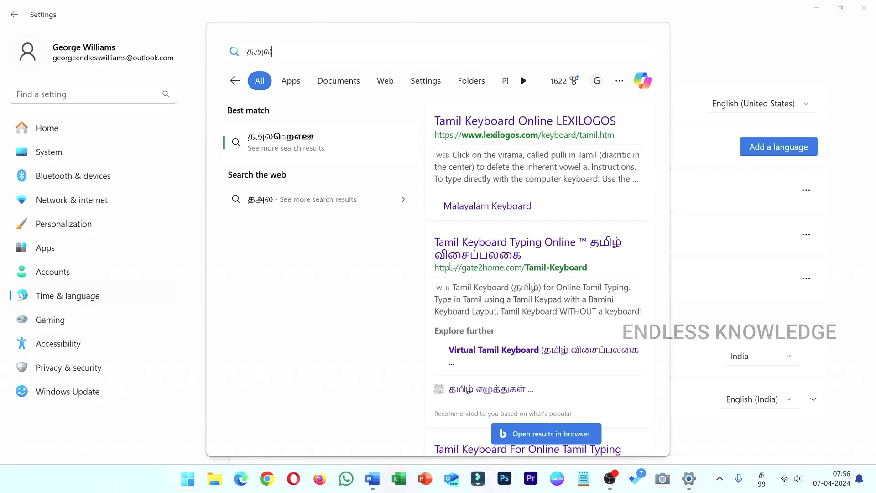
key("super+space")
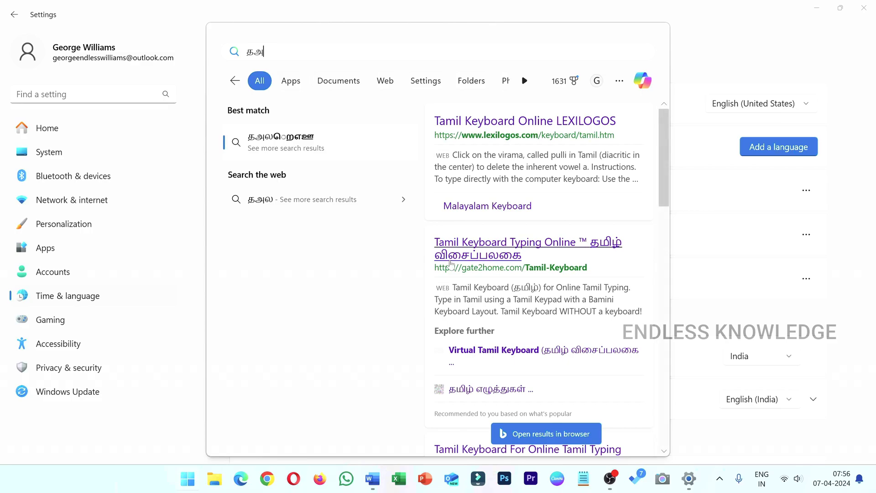
key("BackSpace")
key("BackSpace")
type("la")
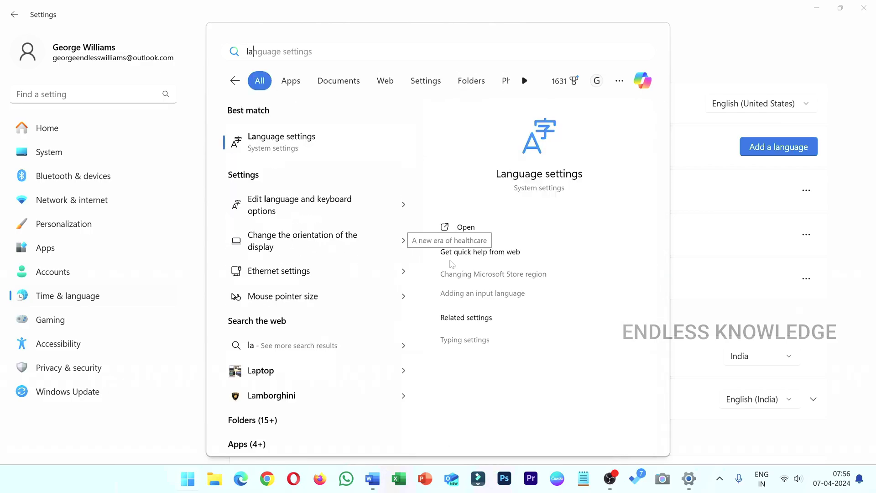
key("Return")
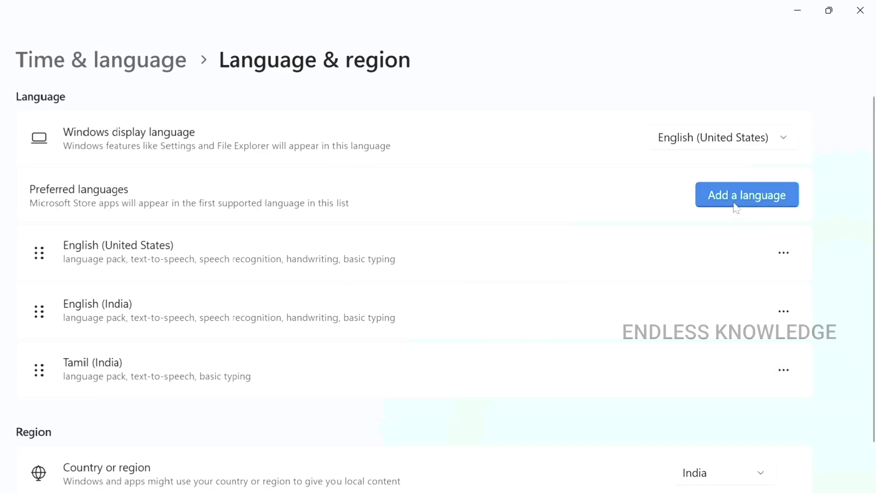
- Remove Tamil (India) from the preferred languages and start adding a language
left_click(785, 371)
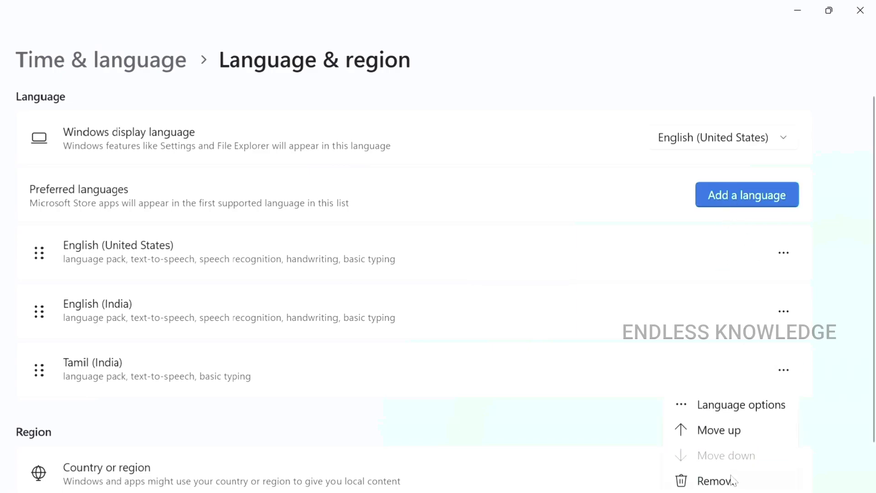
left_click(733, 481)
left_click(743, 463)
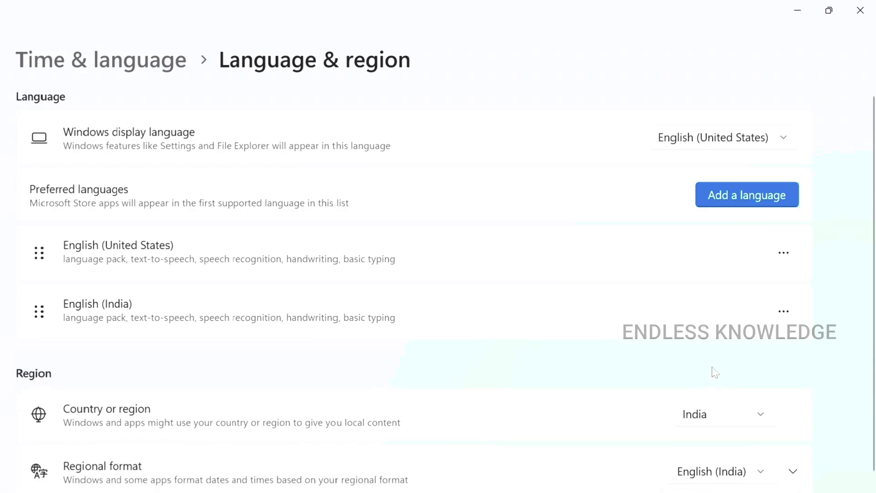
left_click(747, 201)
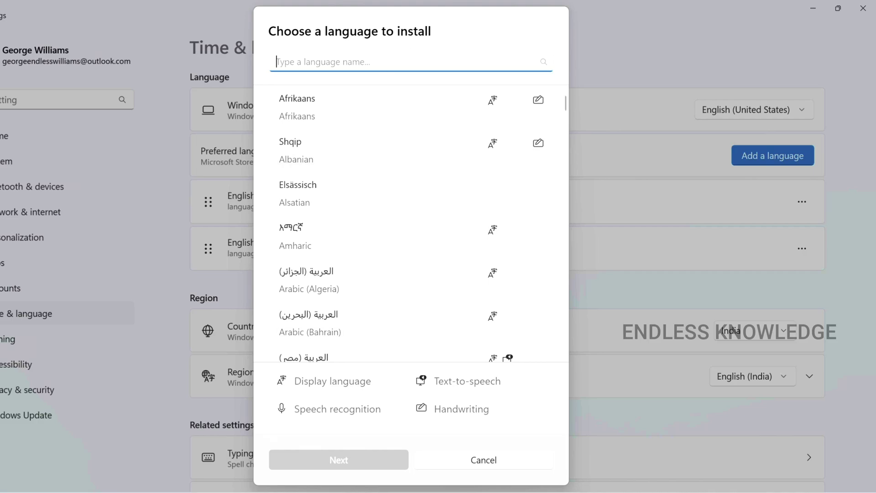
- Search 'tam' and install Tamil (India) with its language pack and text-to-speech
type("tam")
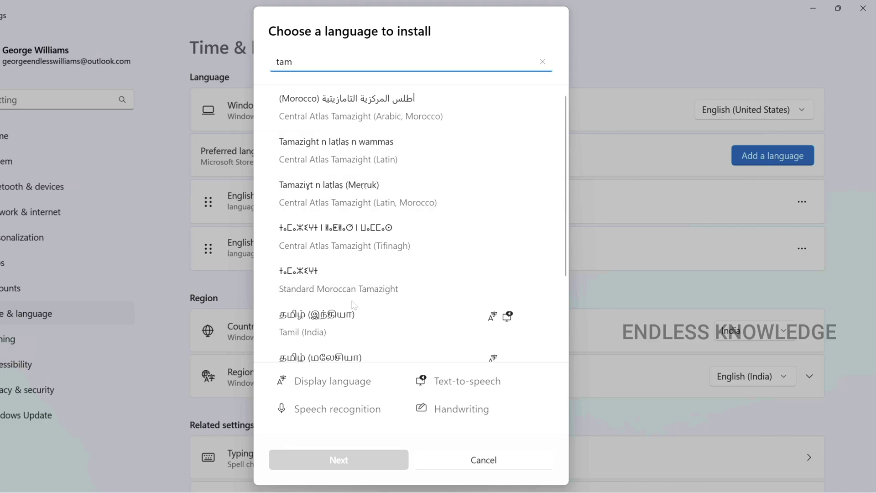
left_click(353, 322)
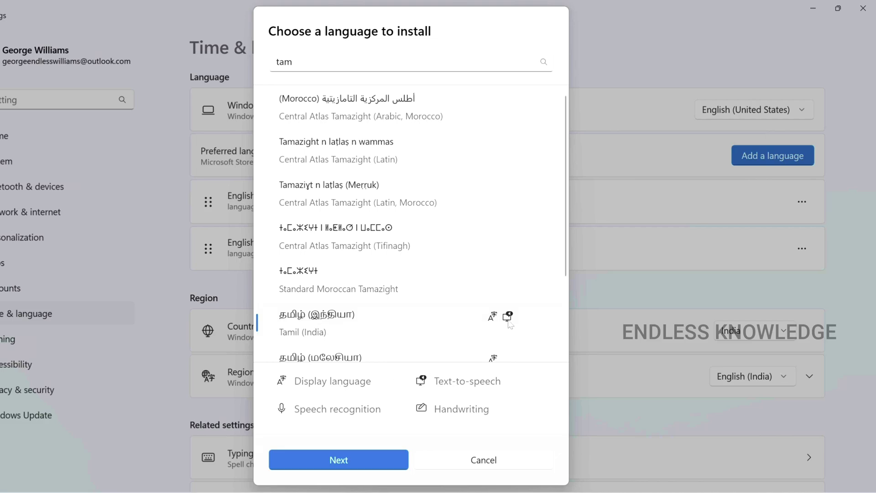
scroll(378, 257, "down", 2)
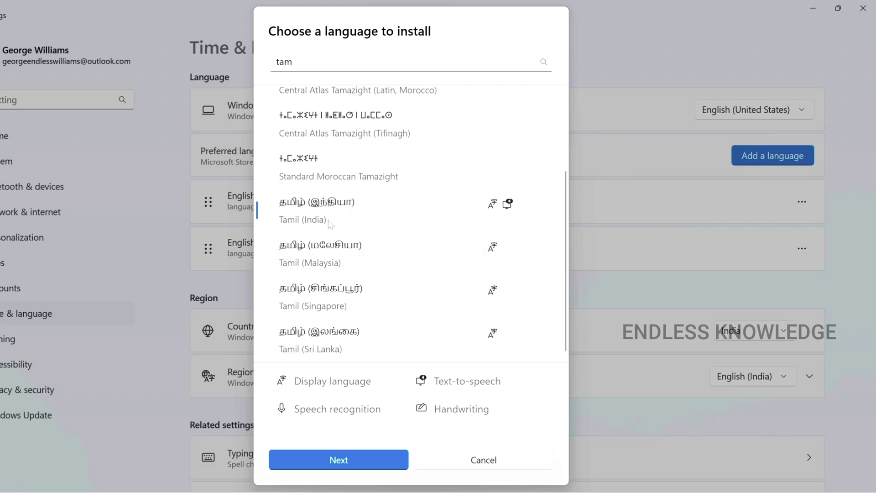
left_click(353, 453)
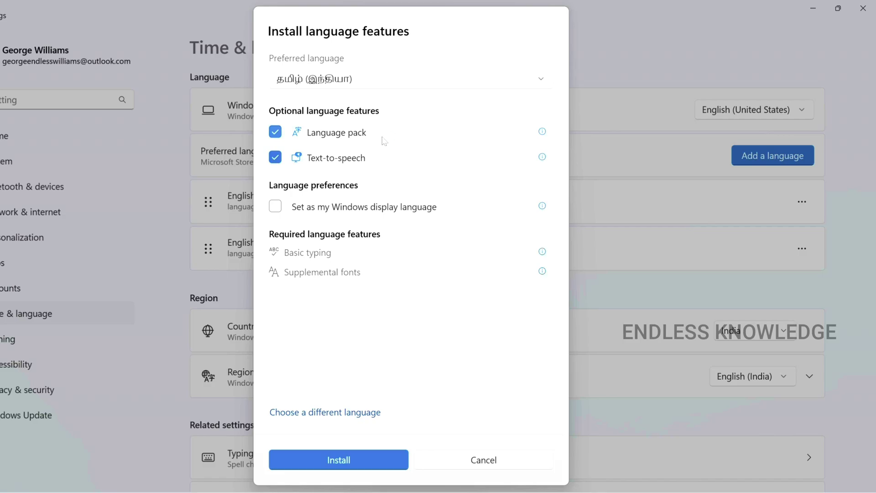
left_click(362, 467)
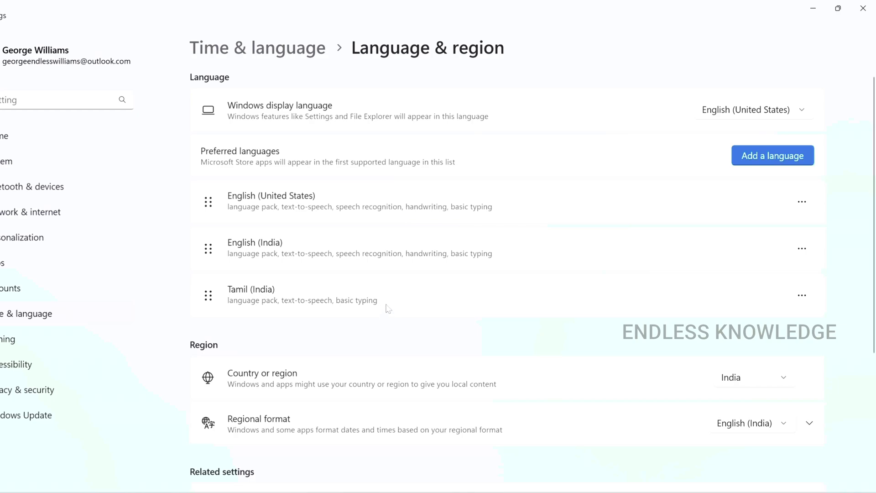
- Add the Tamil Anjal keyboard in the Tamil (India) language options
left_click(801, 297)
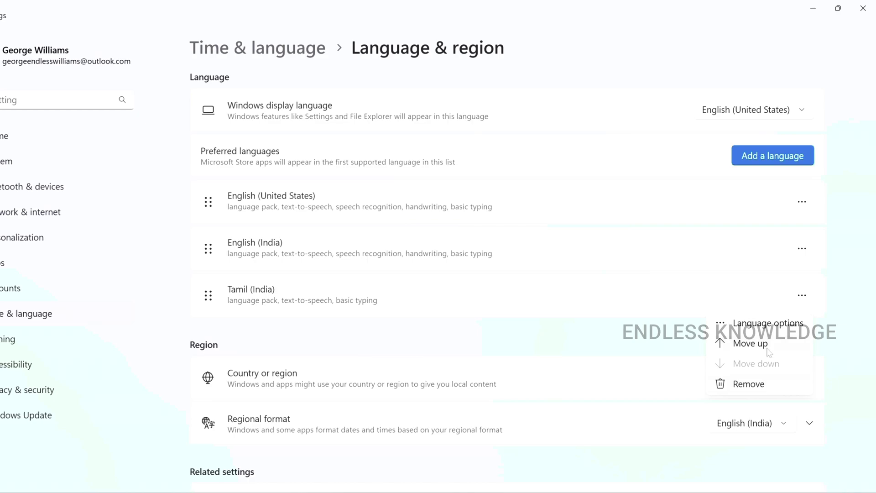
left_click(768, 324)
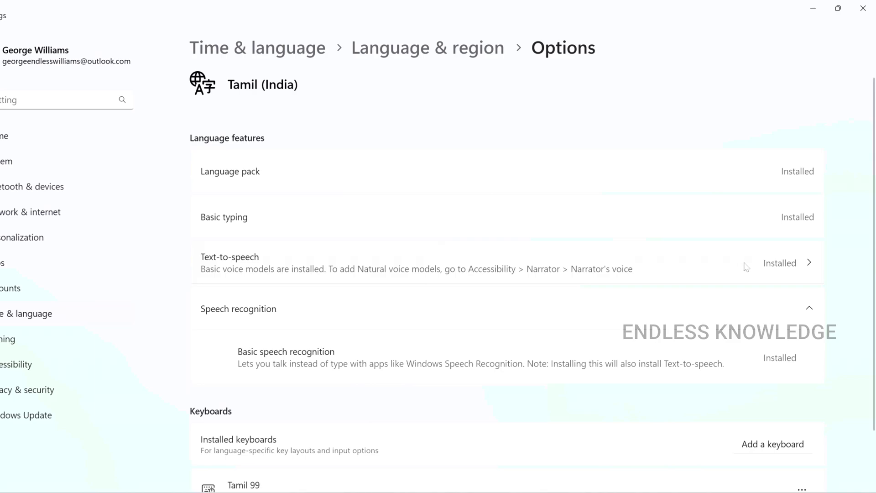
scroll(869, 315, "down", 1)
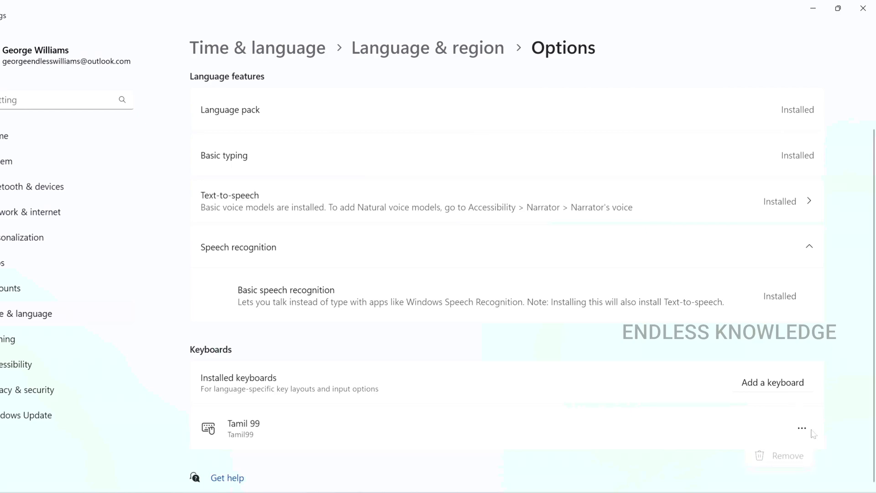
left_click(772, 382)
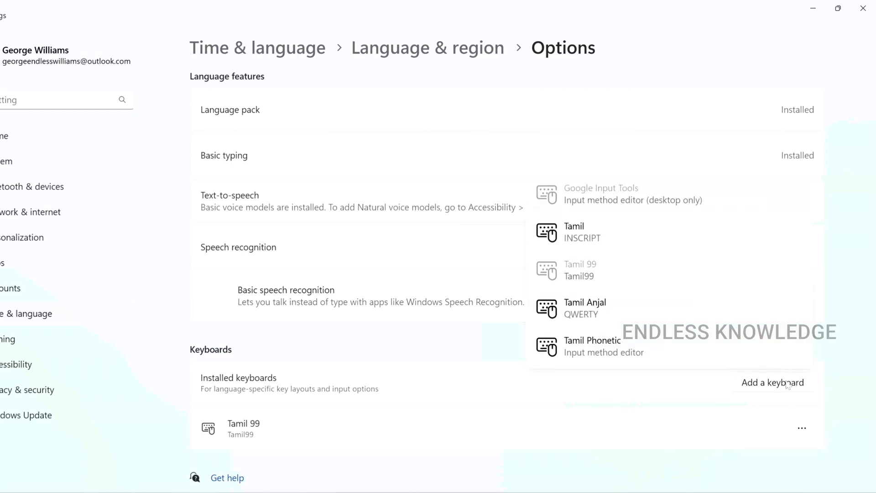
left_click(629, 312)
- Remove the Tamil Anjal keyboard, keeping Tamil 99, then show the input-language list with Win+Space
scroll(608, 341, "down", 1)
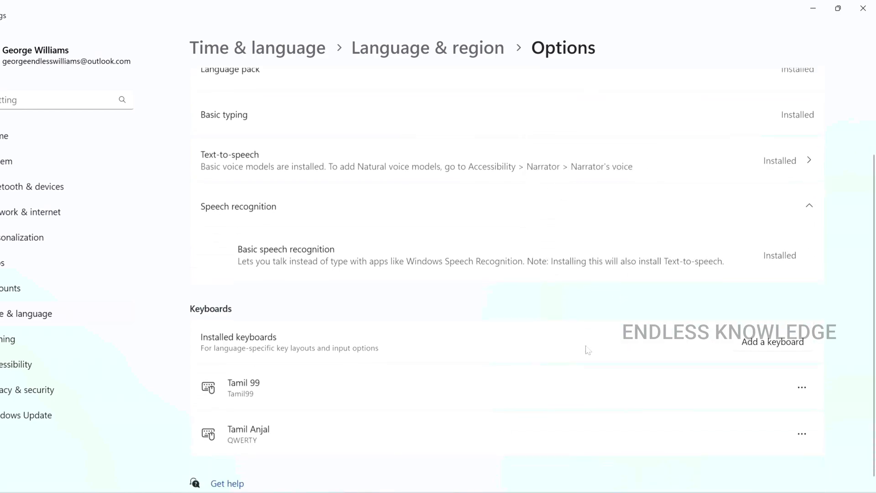
left_click(806, 429)
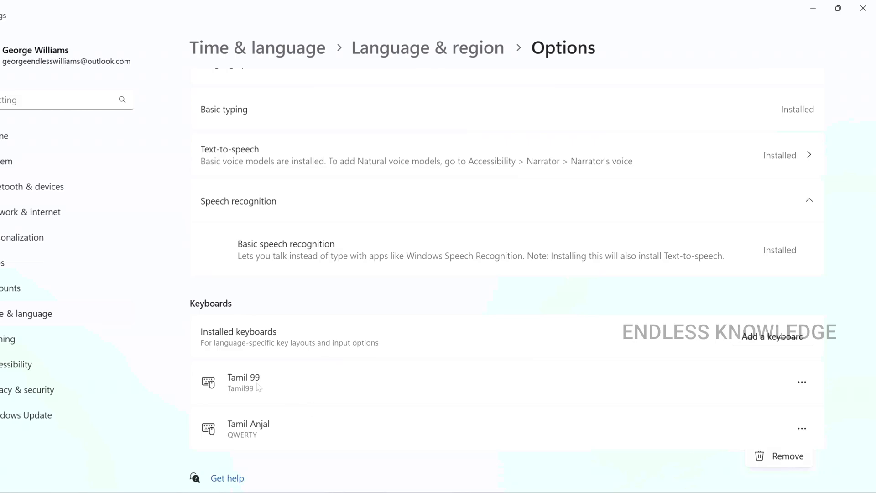
left_click(791, 459)
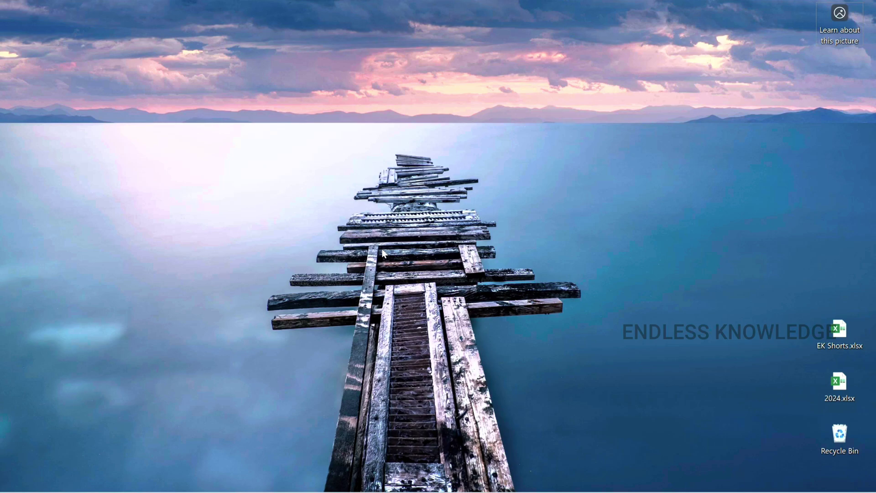
key("super+space")
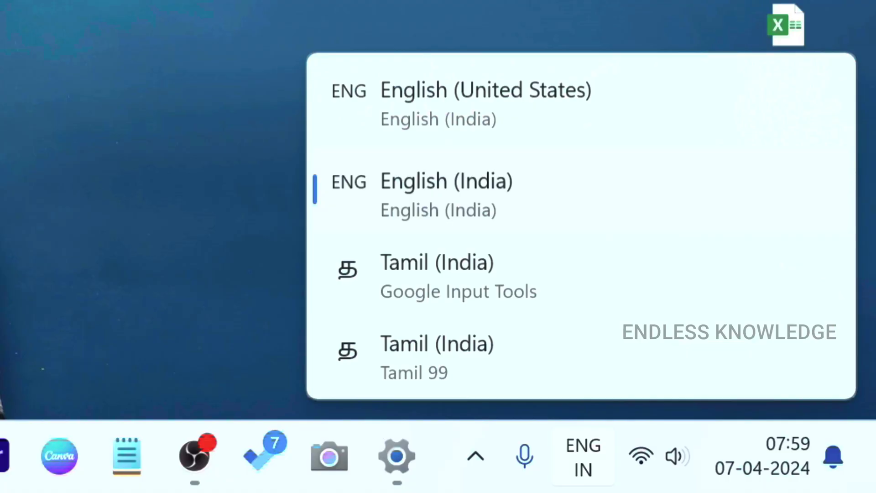